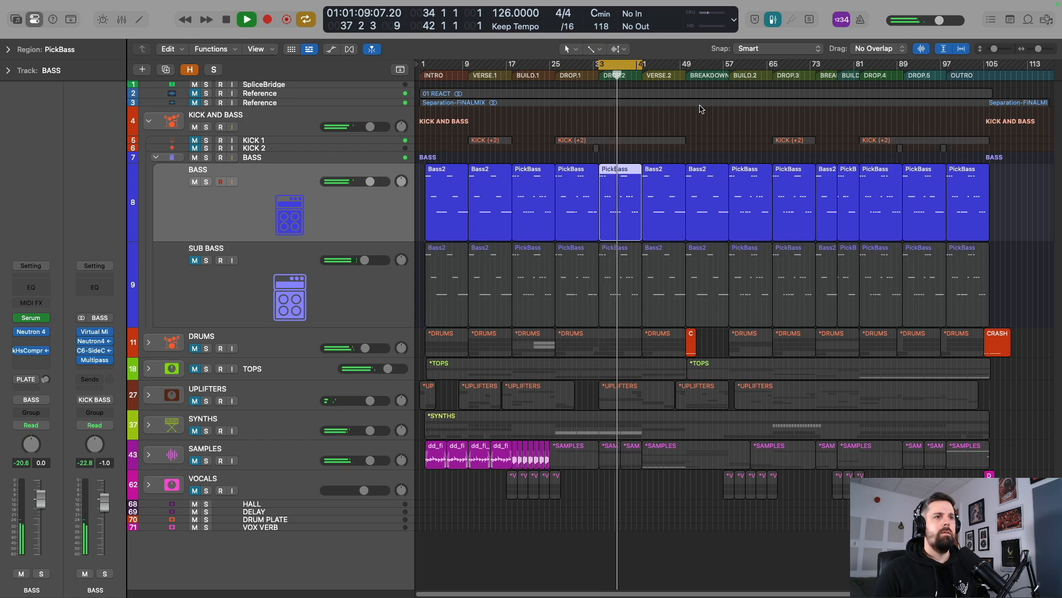
Stop playback, open the Serum instrument on the BASS track and audition its sound.
key("space")
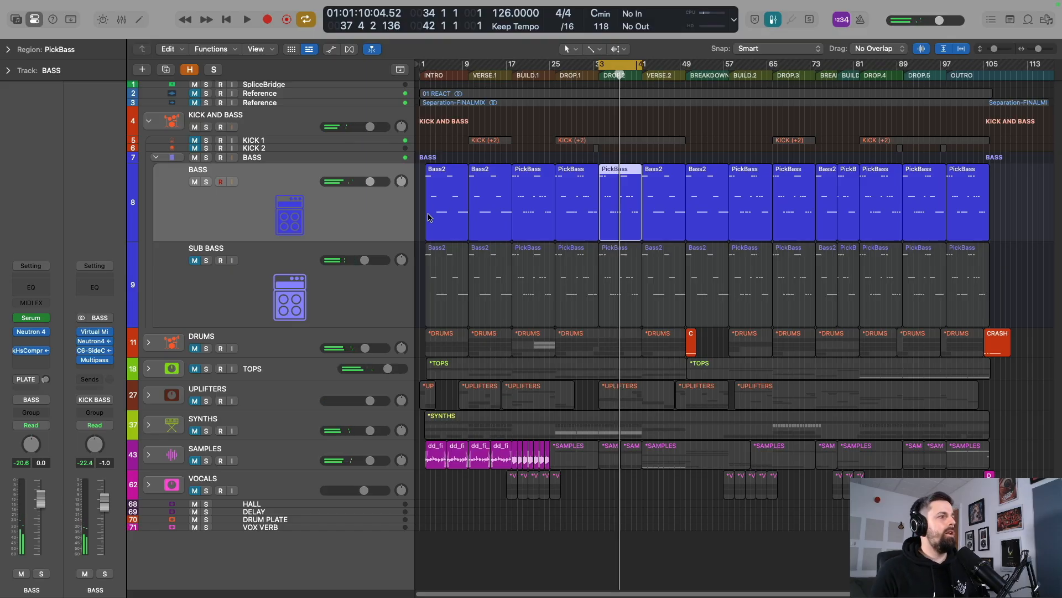
left_click(30, 318)
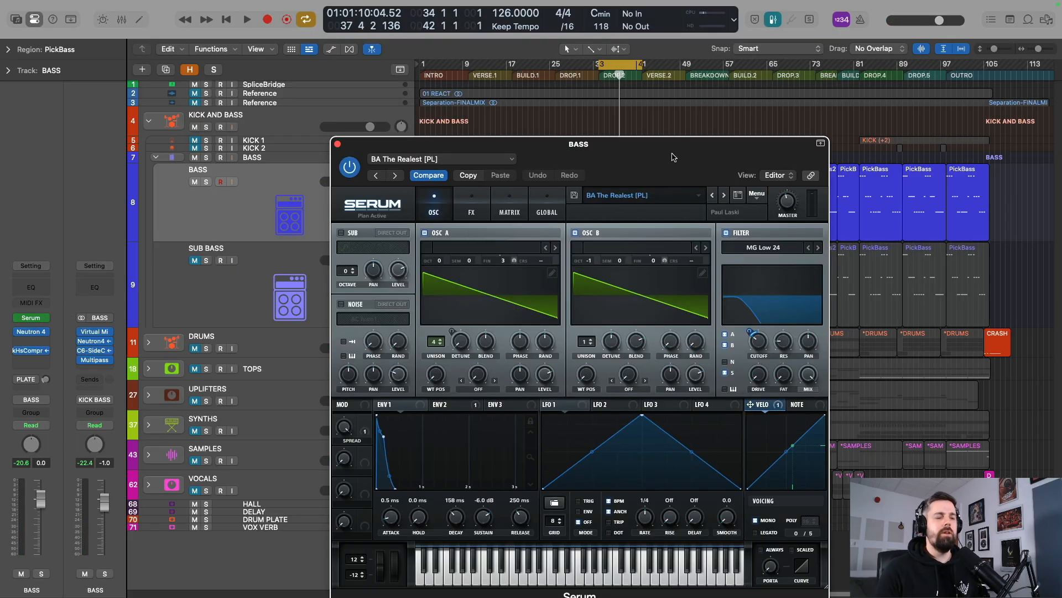
left_click_drag(673, 157, 641, 106)
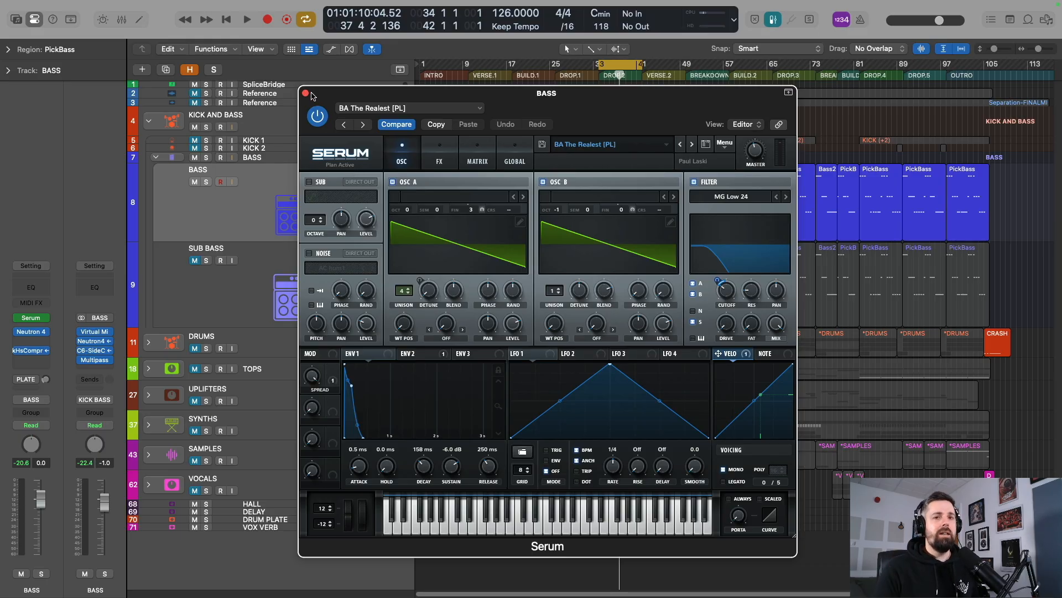
key("space")
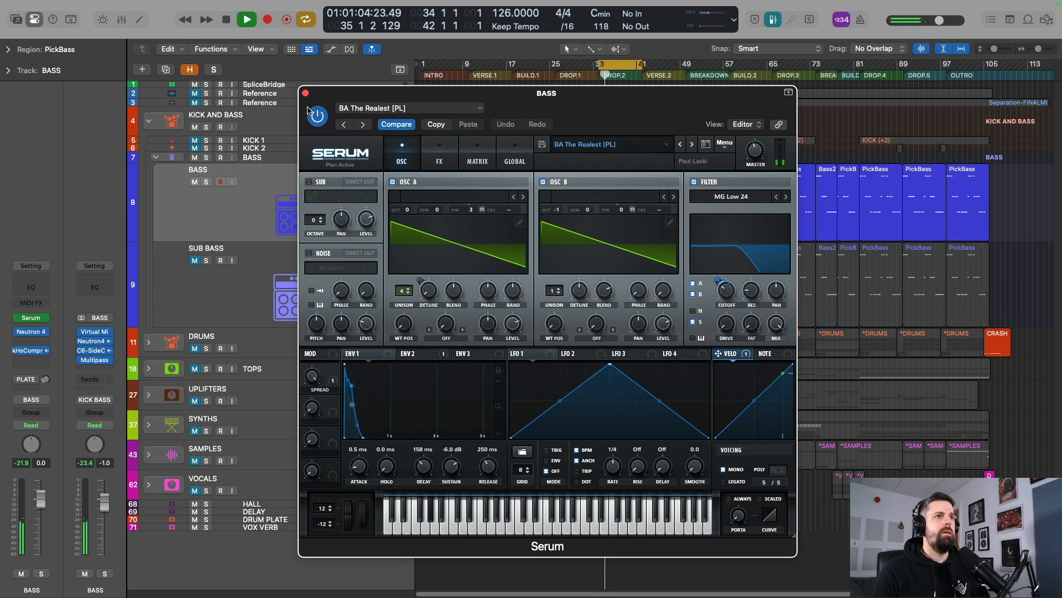
key("space")
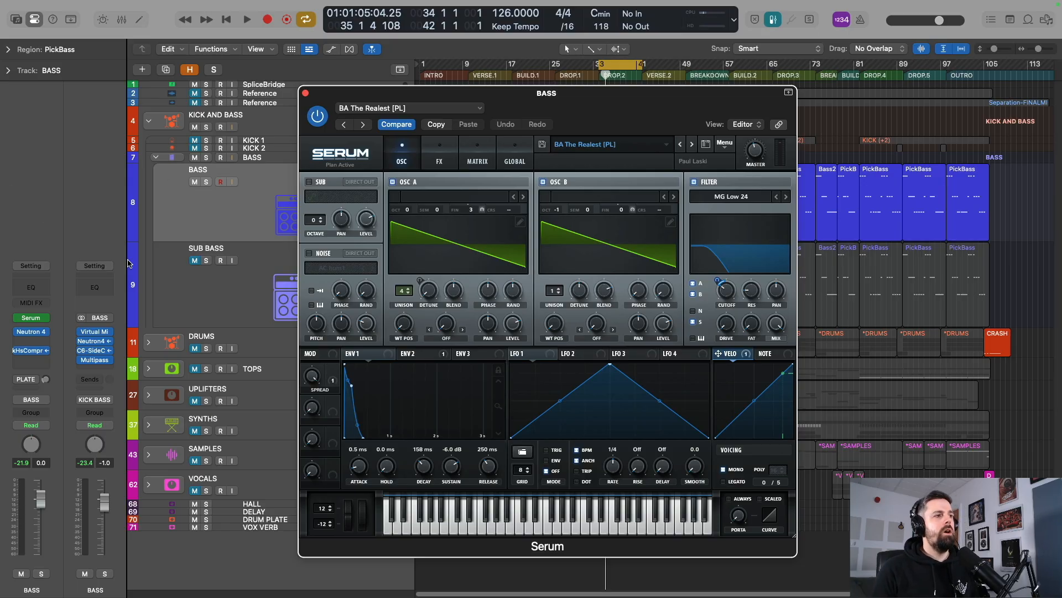
Unmute the SUB BASS track and audition it together with the BASS track.
left_click(195, 261)
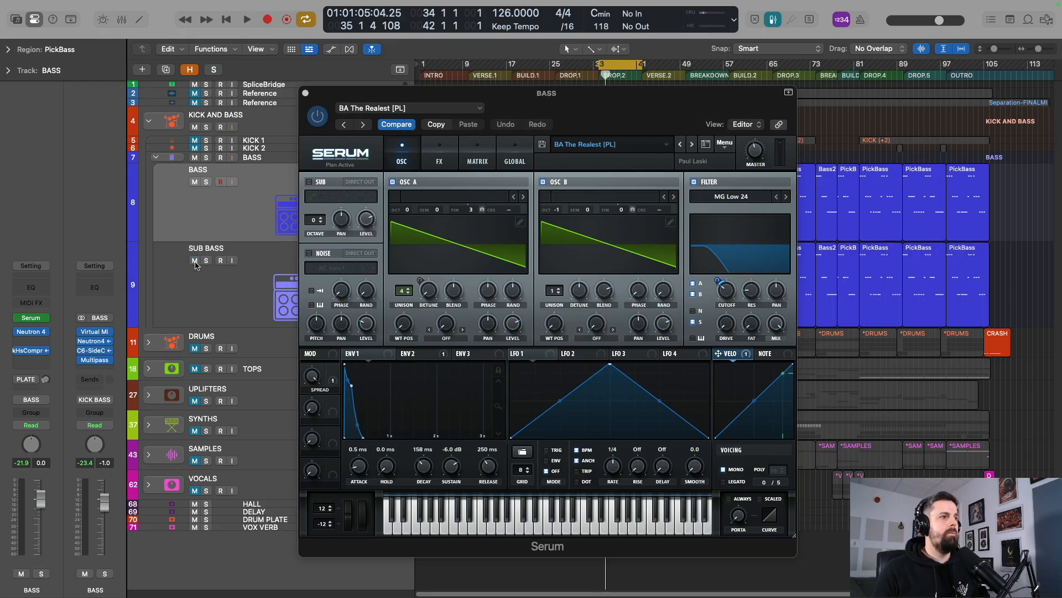
key("space")
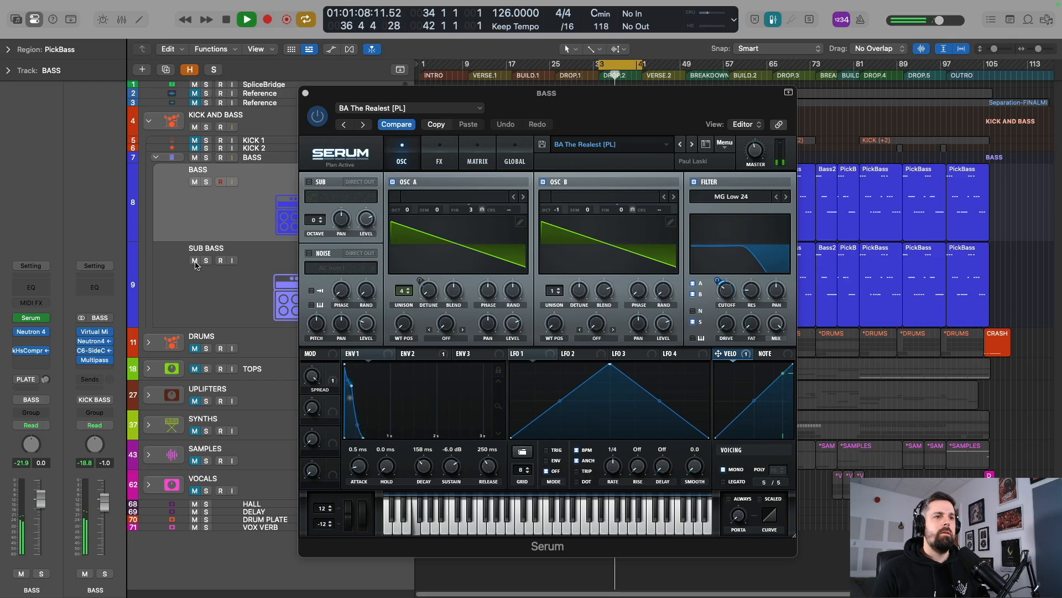
key("space")
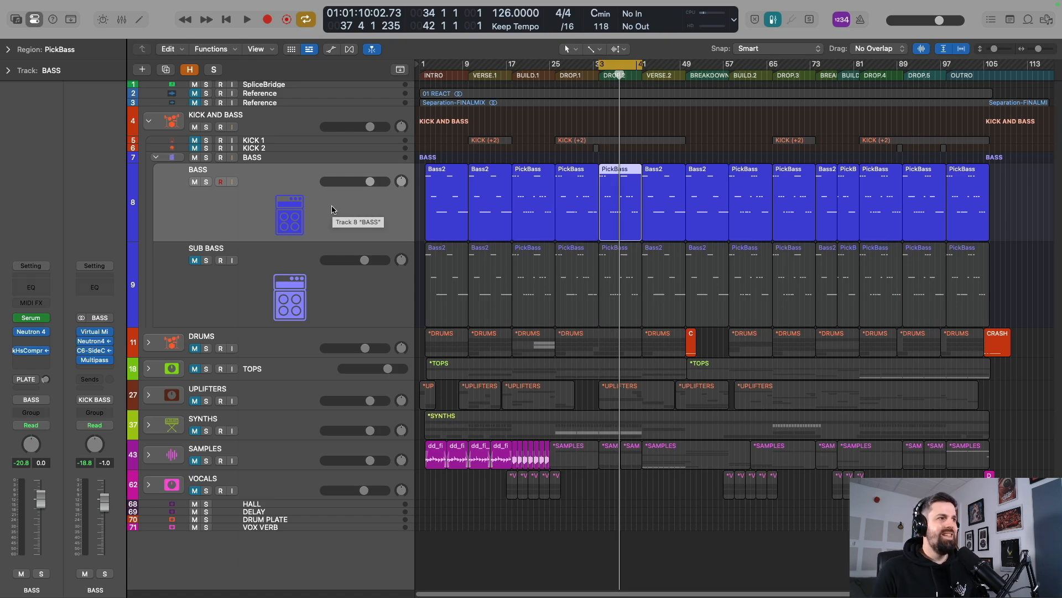
Duplicate the BASS track with its settings and copy all of its regions onto the new track.
key("super+d")
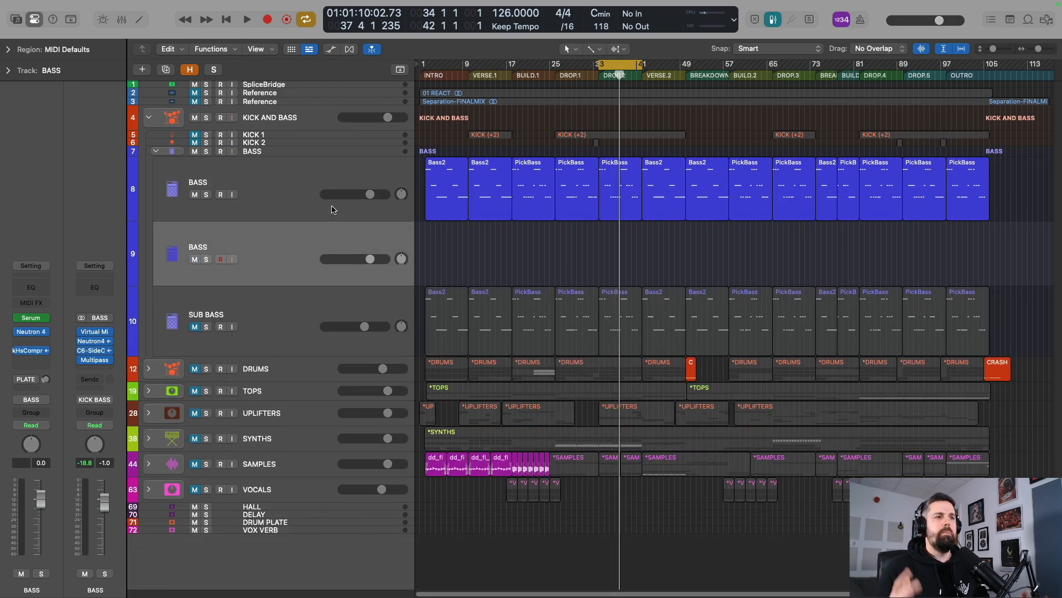
left_click_drag(1004, 201, 458, 243)
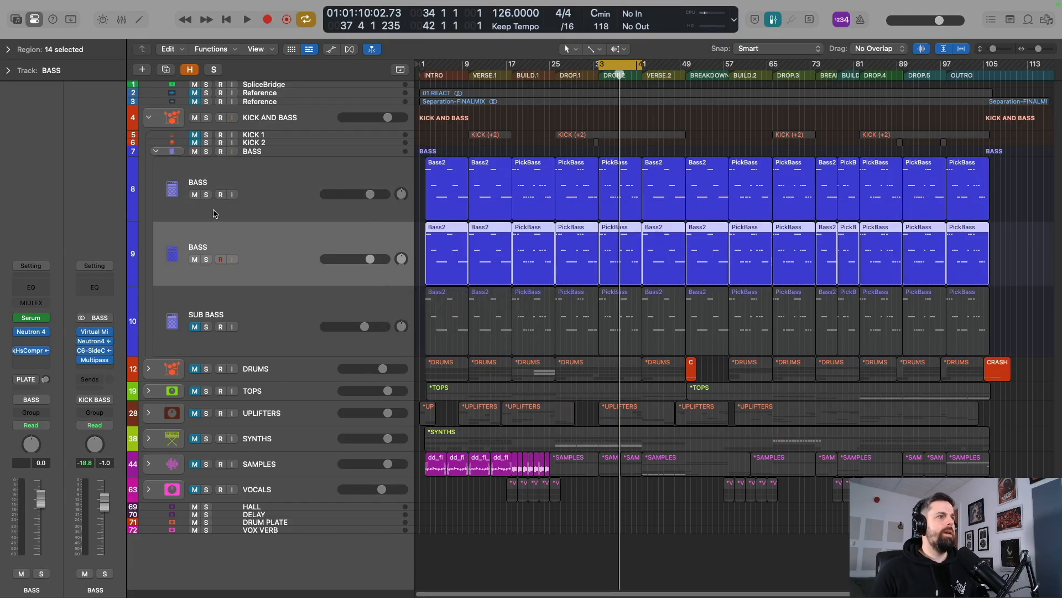
Rename the duplicated BASS track as Sub Bass 2.
double_click(238, 247)
key("BackSpace")
type("Sub Bass")
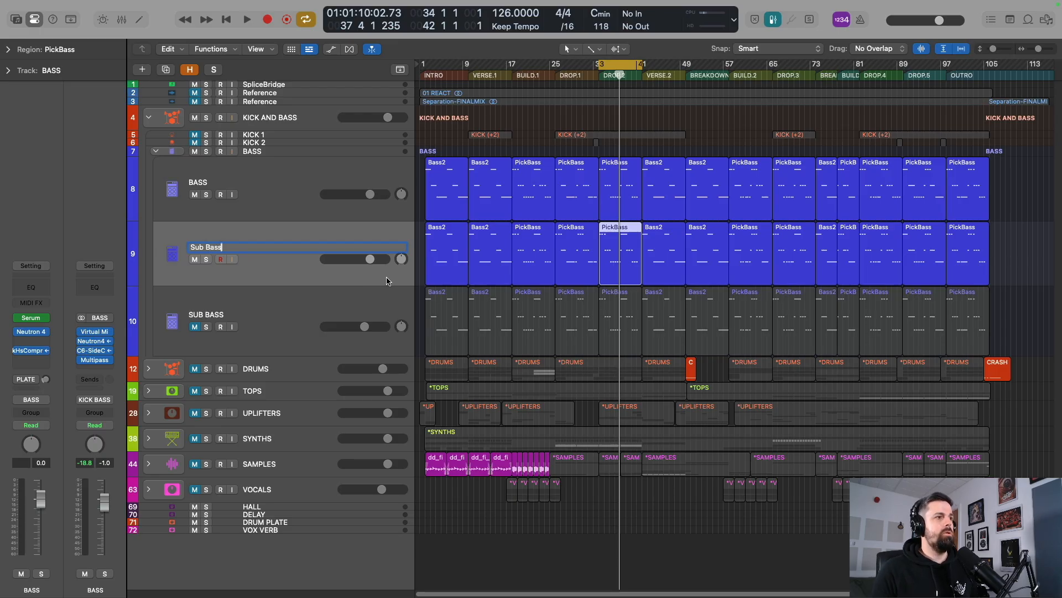
key("Escape")
double_click(220, 249)
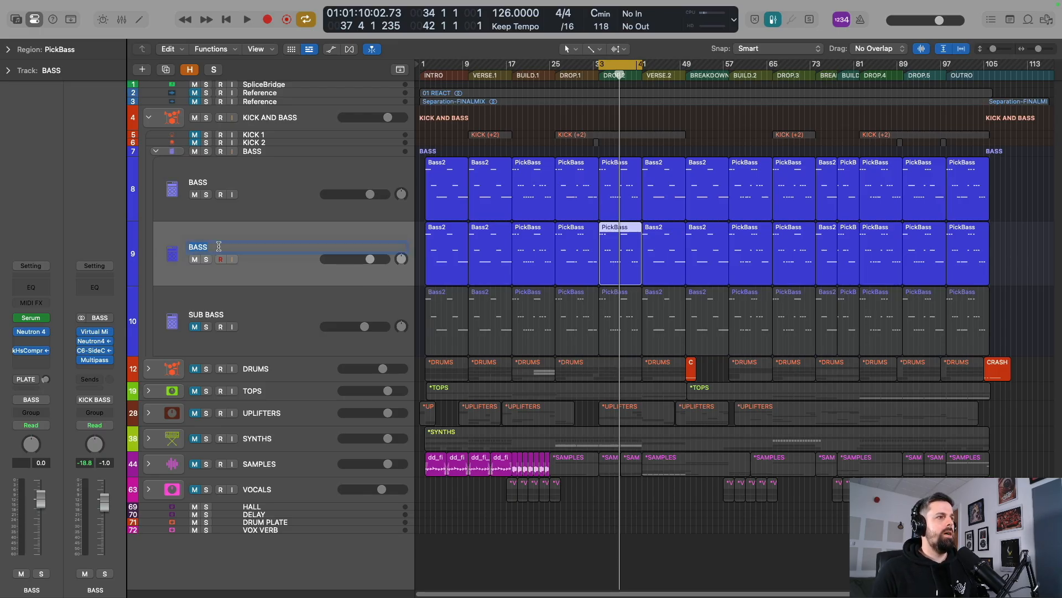
type("Sub Bass 2")
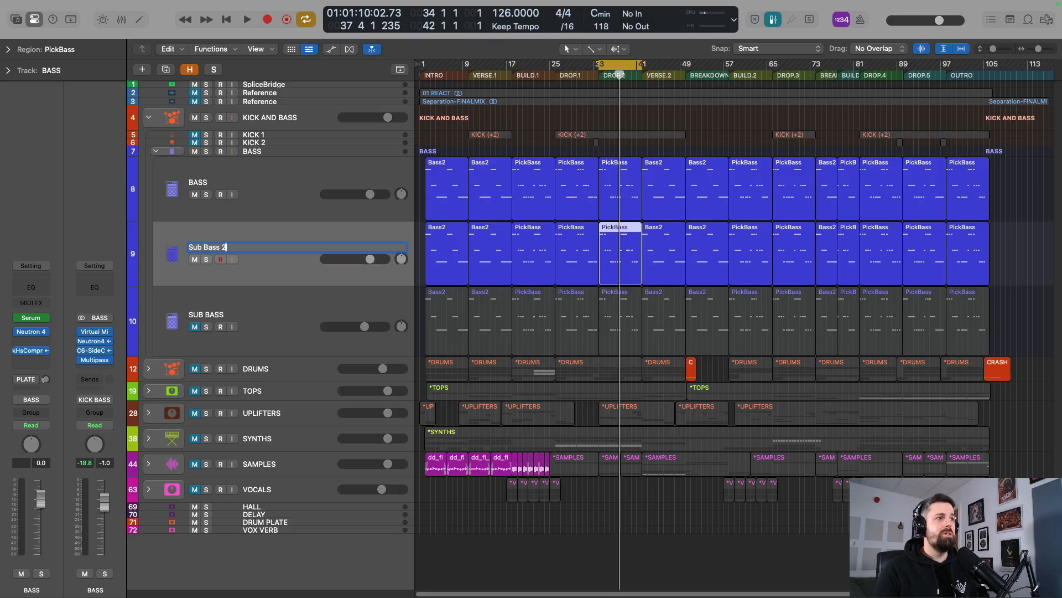
key("Return")
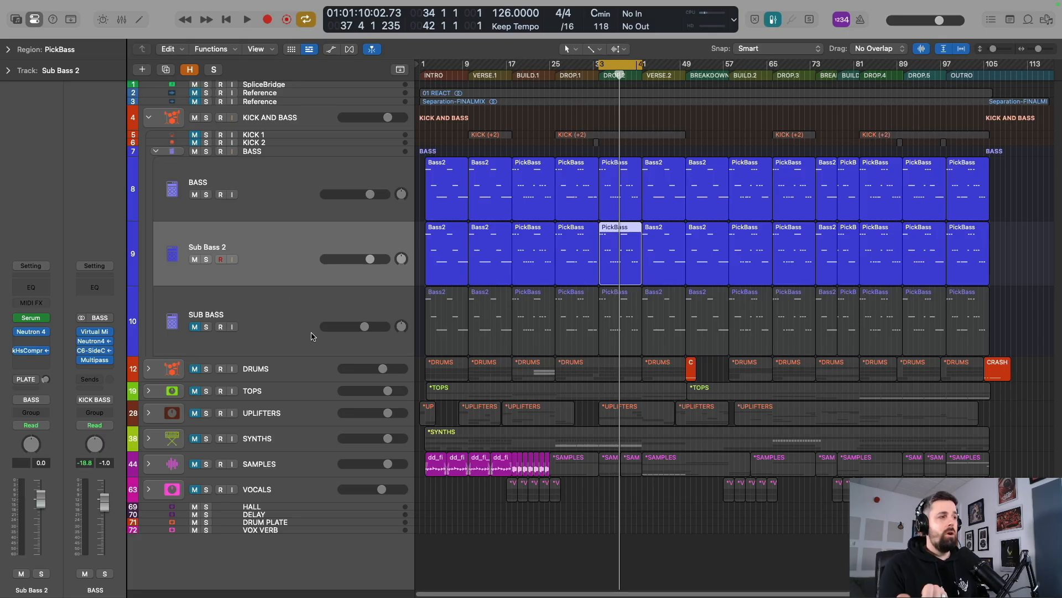
Open Serum on the Sub Bass 2 track and switch off oscillator A.
mouse_move(47, 334)
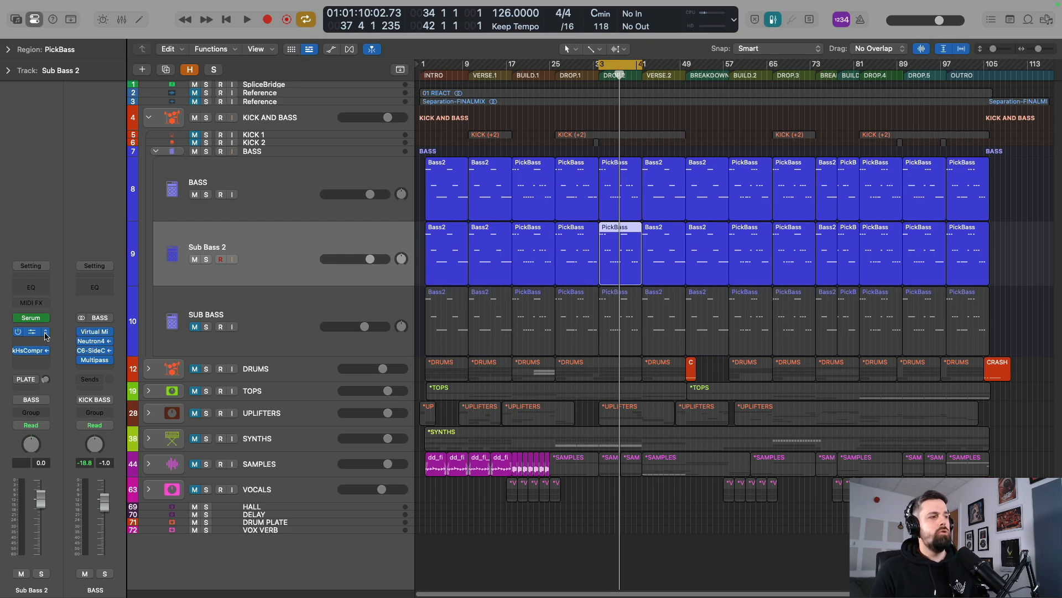
mouse_move(38, 353)
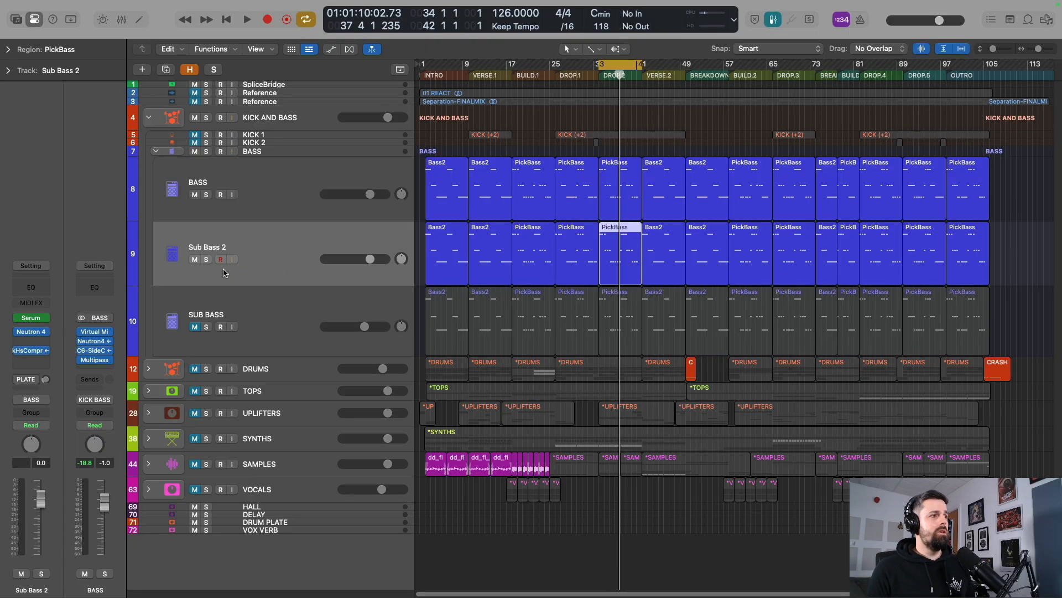
left_click(31, 318)
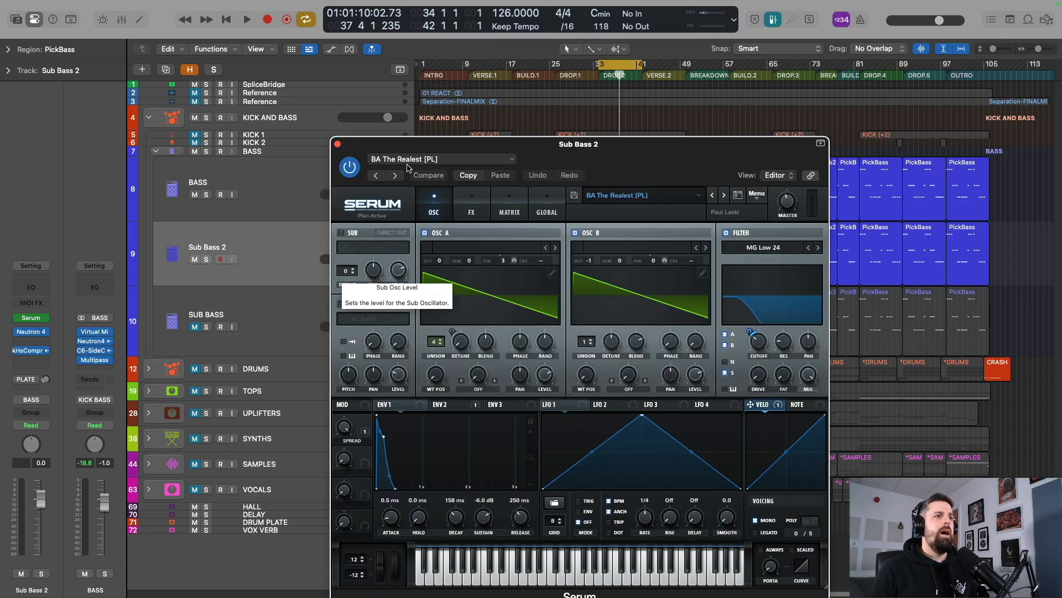
left_click_drag(520, 149, 536, 86)
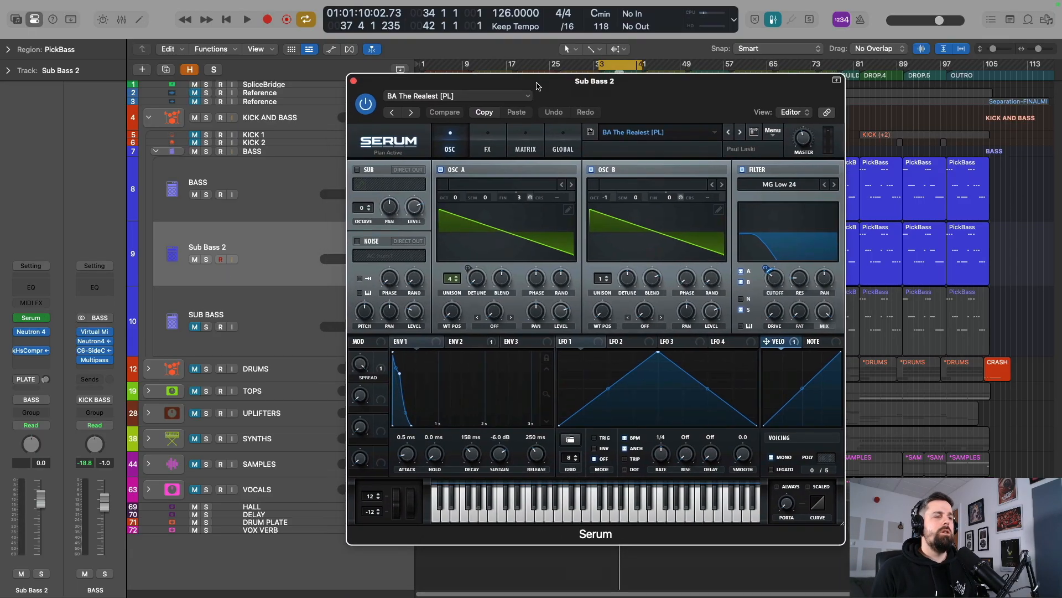
left_click(441, 170)
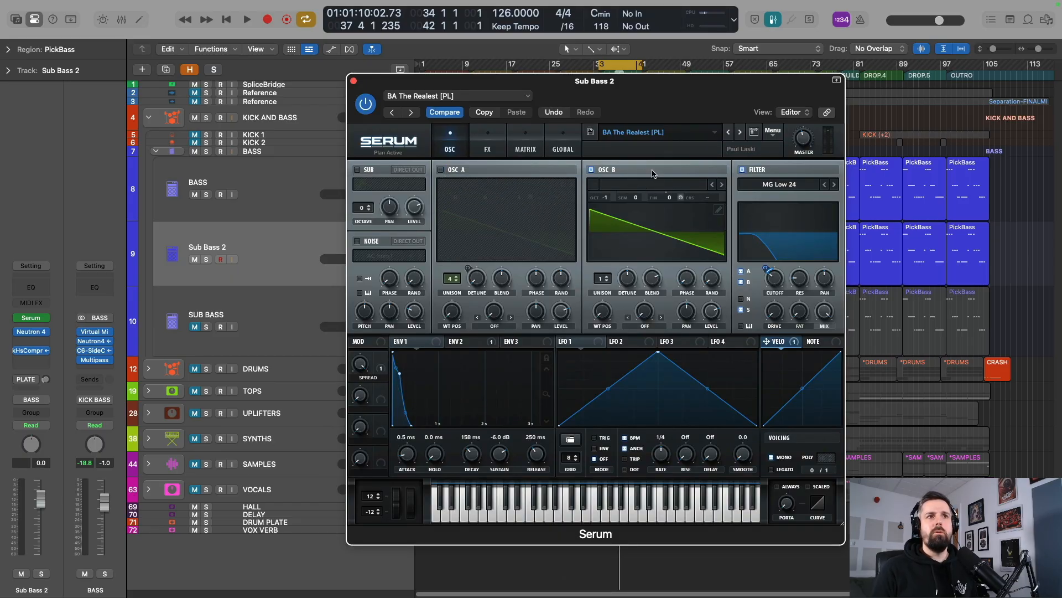
Solo the Sub Bass 2 track and audition it with only oscillator B active.
left_click(206, 258)
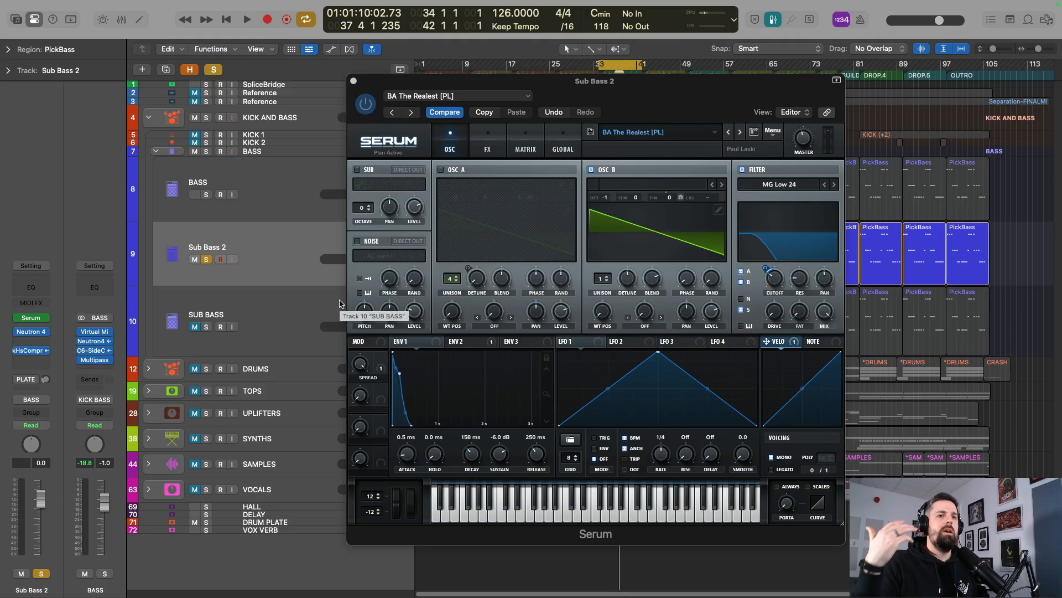
key("space")
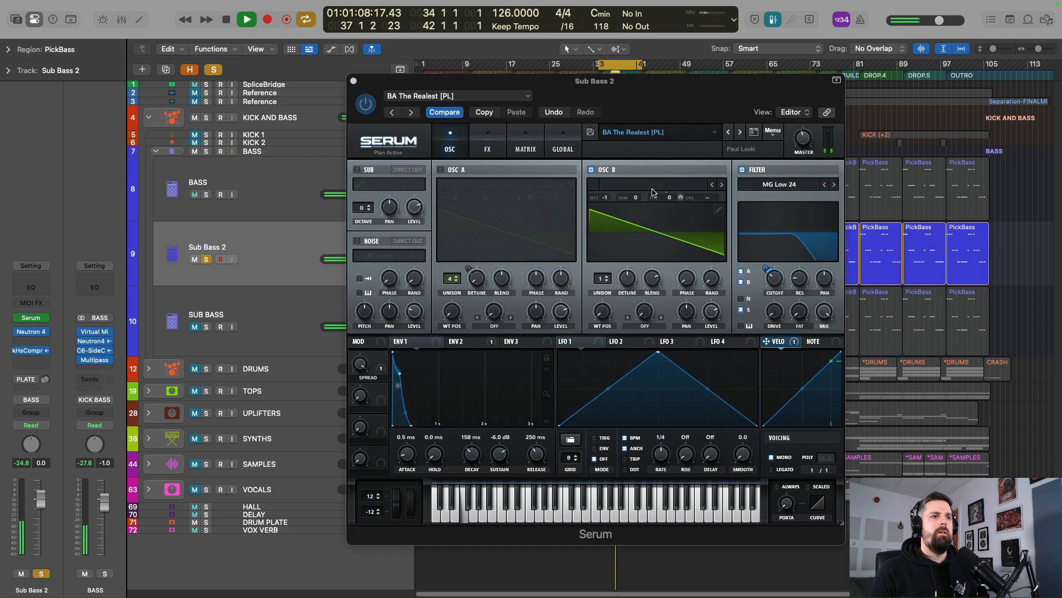
key("space")
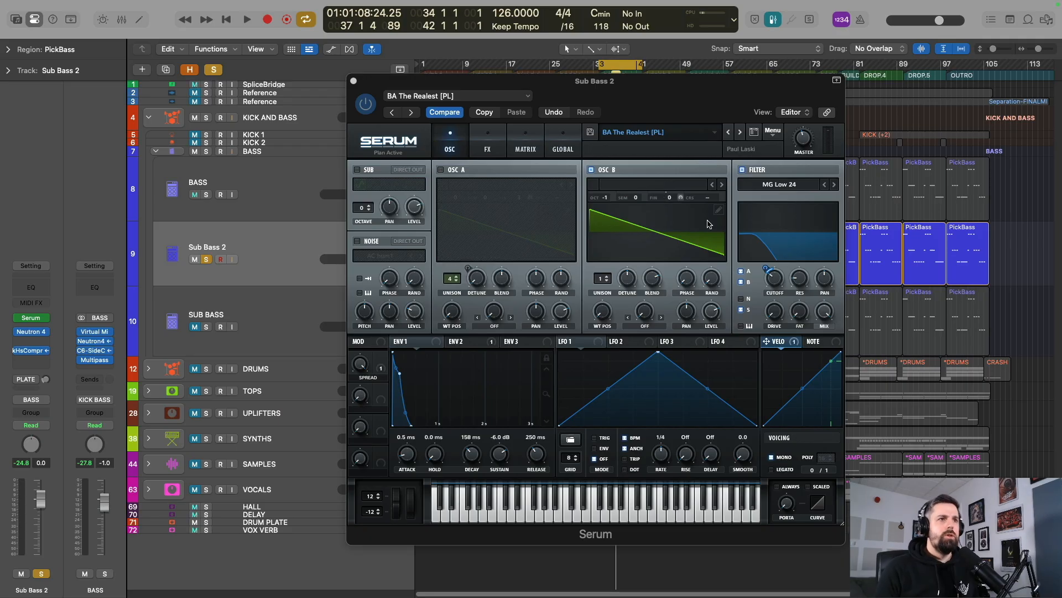
Load the Analog wavetable Basic Shapes into oscillator B and audition the resulting sine sub.
left_click(675, 185)
left_click(675, 185)
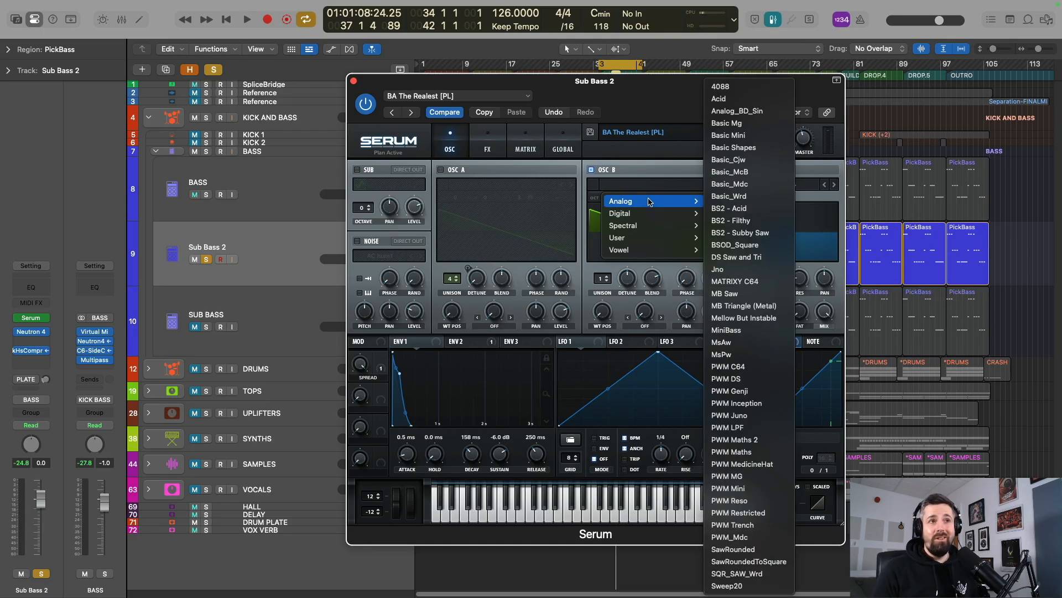
left_click(733, 147)
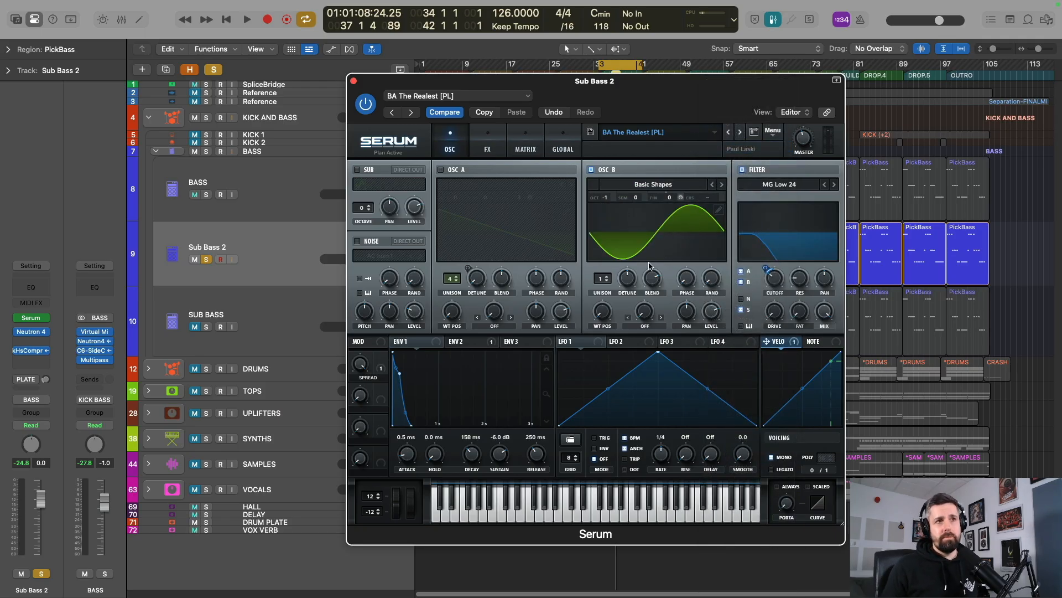
key("space")
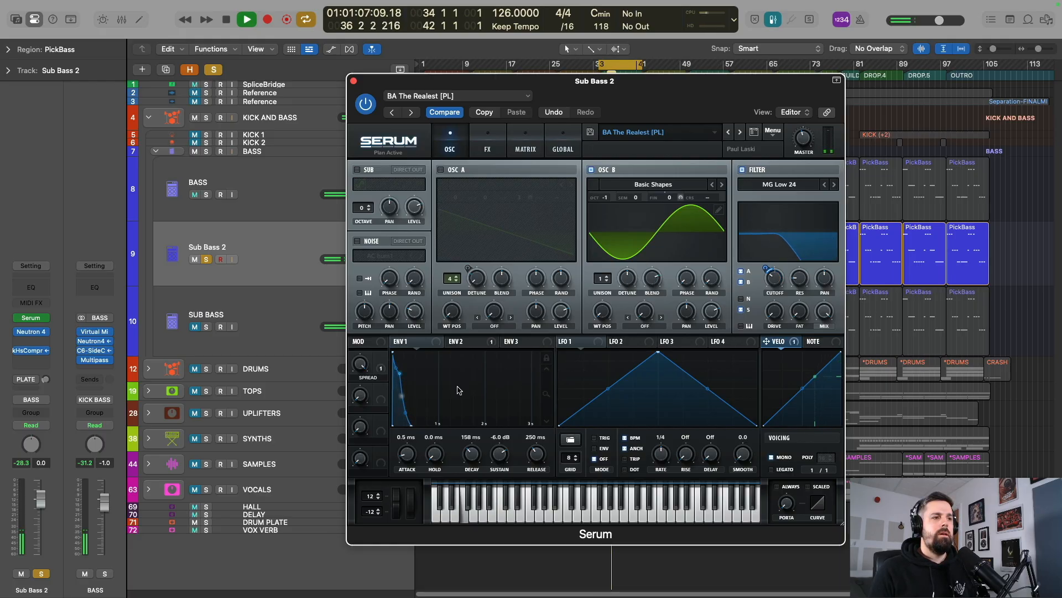
key("space")
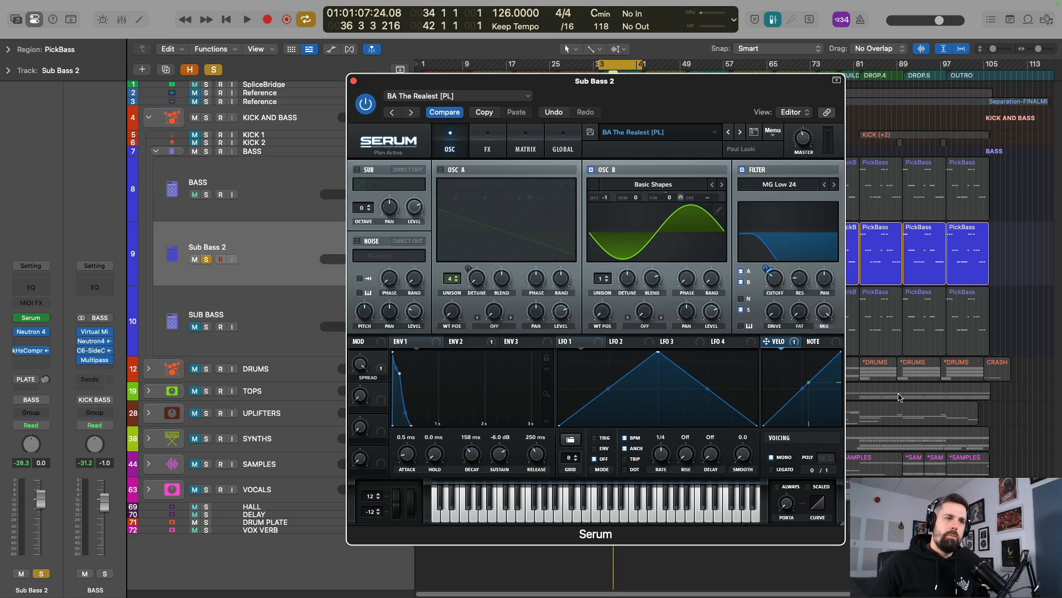
Solo the BASS track as well and audition it layered with Sub Bass 2.
left_click(206, 194)
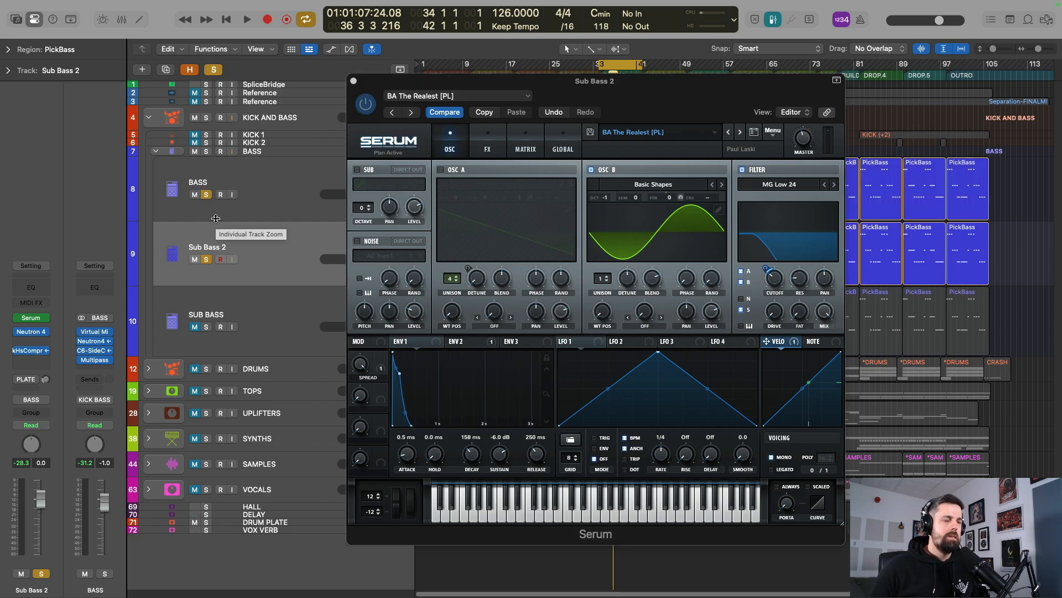
key("space")
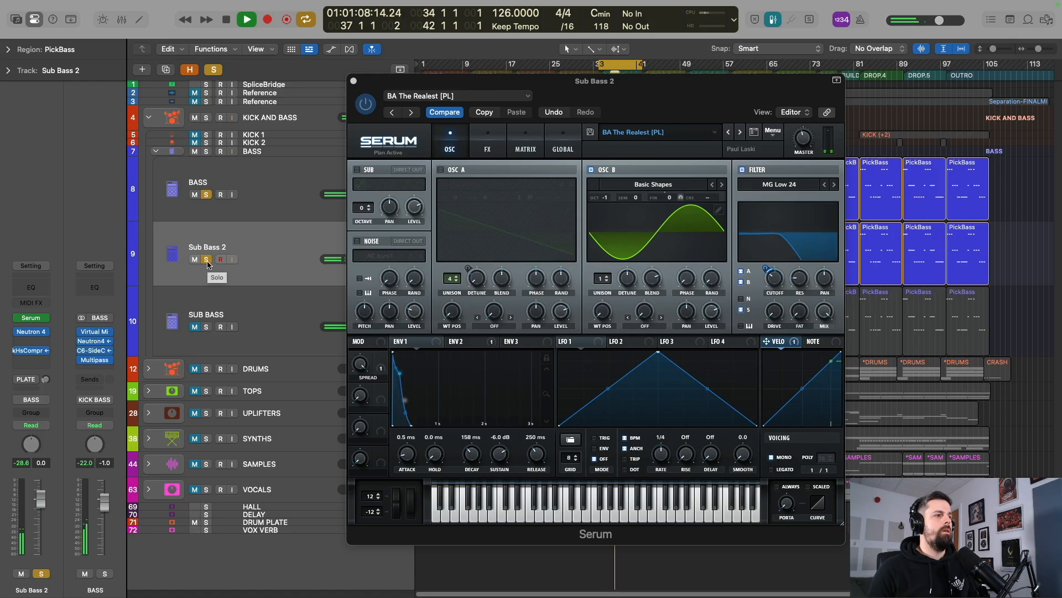
key("space")
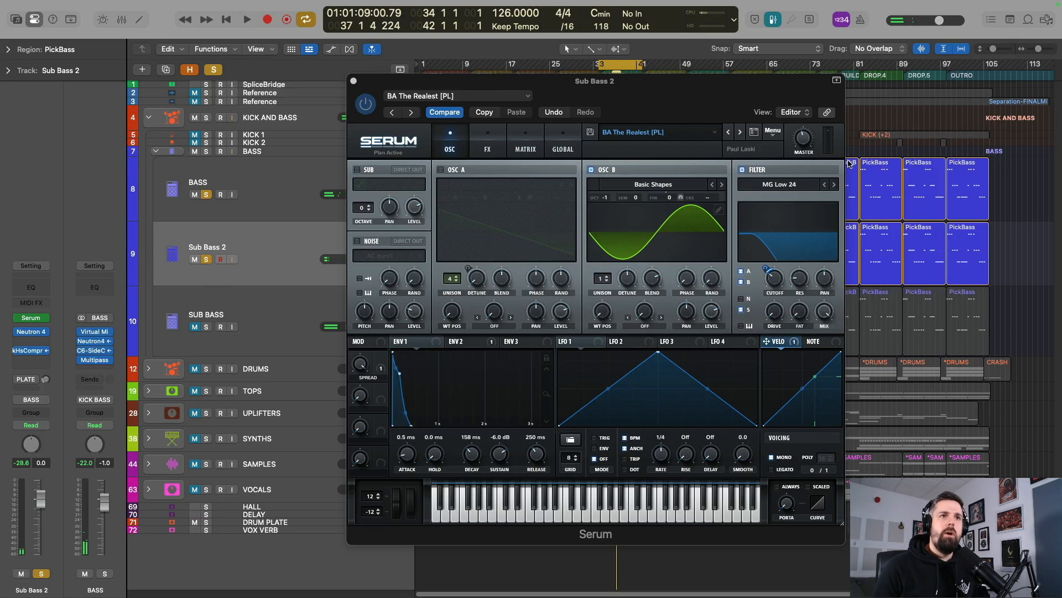
Raise Serum's master volume on Sub Bass 2 and audition the balance against the BASS track.
left_click(802, 143)
left_click_drag(800, 137, 801, 123)
key("space")
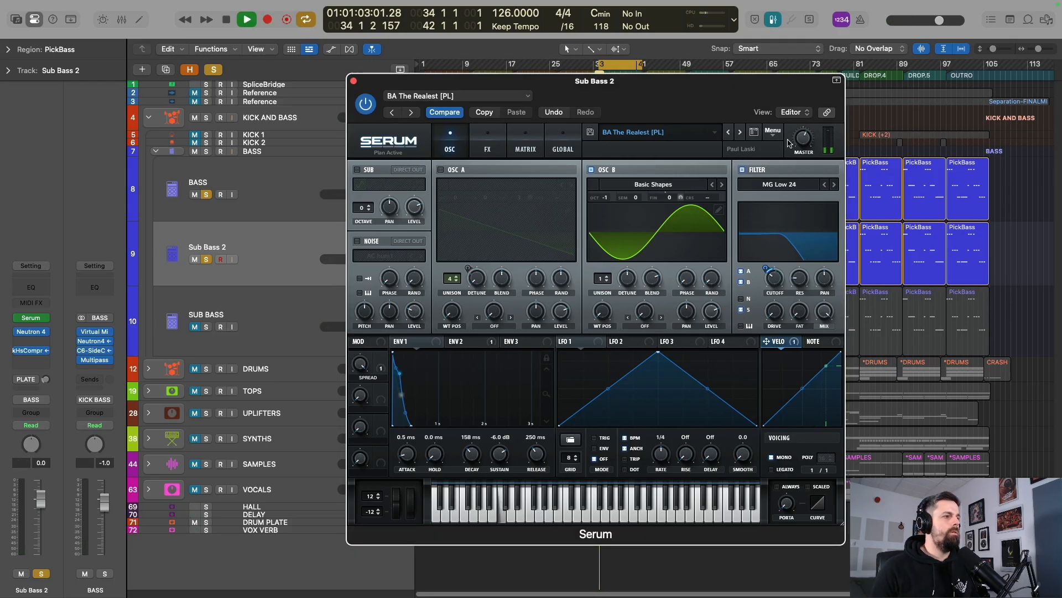
mouse_move(805, 138)
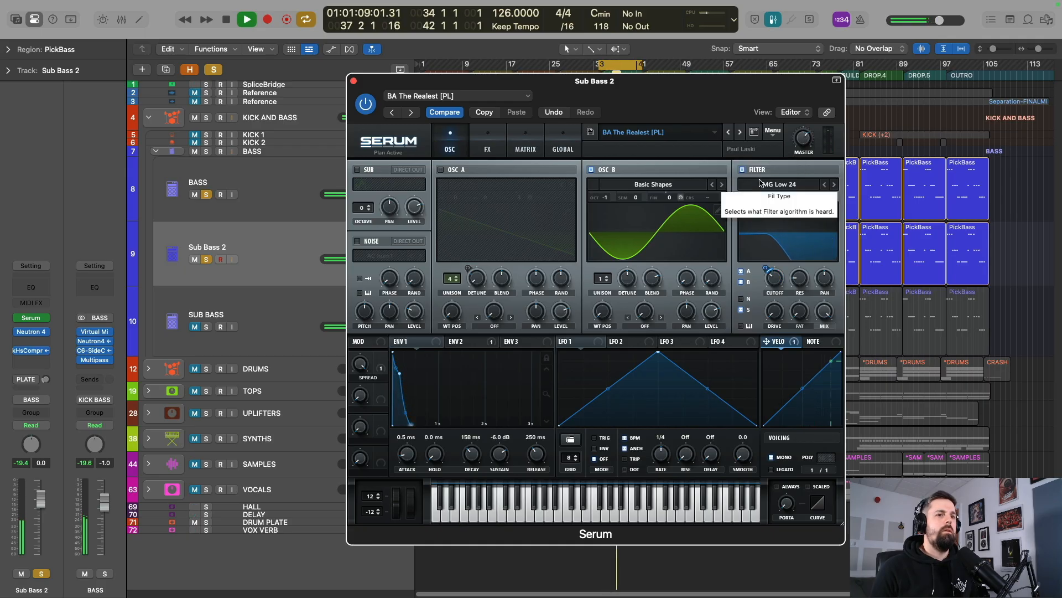
key("space")
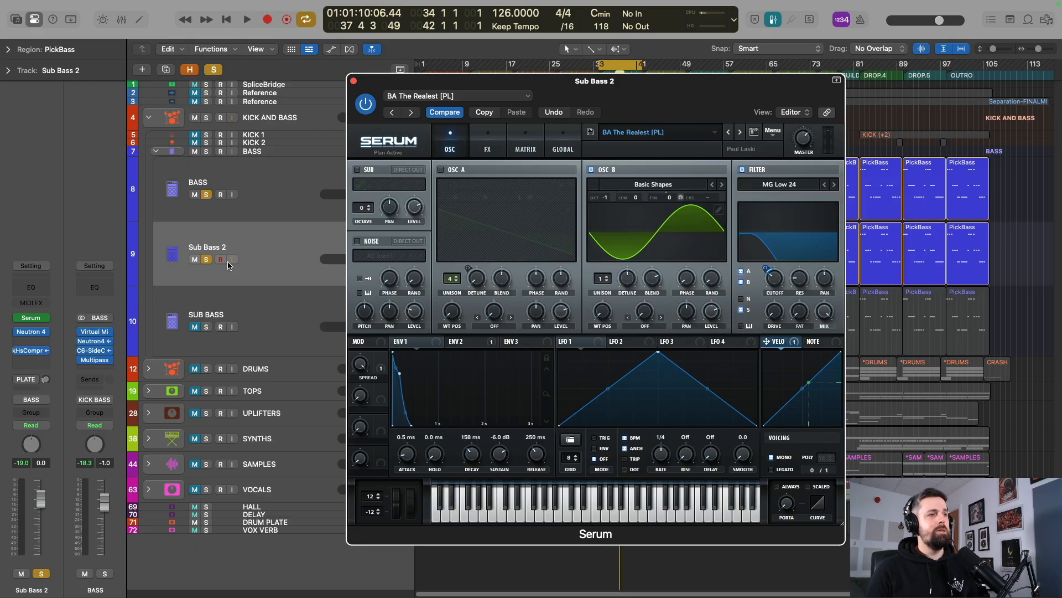
Compare the BASS track alone and layered with Sub Bass 2 by turning the sub's solo off and back on during playback.
left_click(206, 260)
key("space")
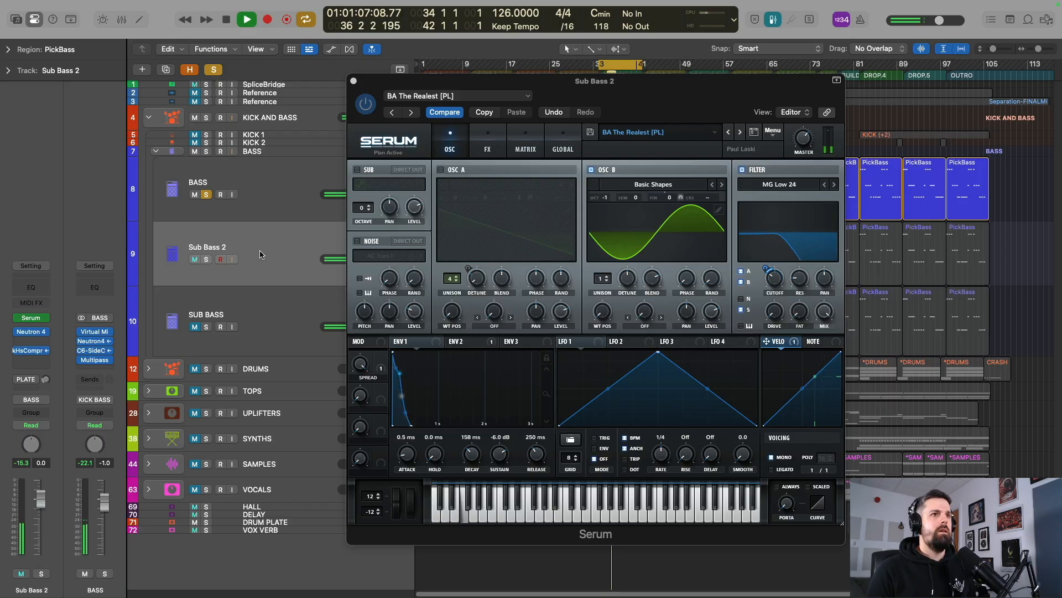
key("space")
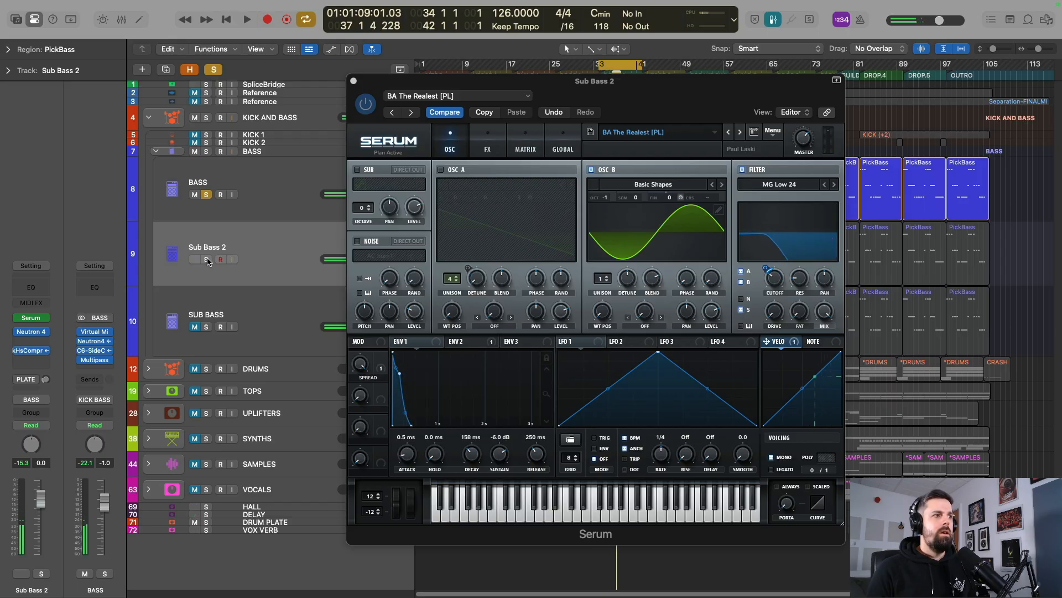
left_click(206, 260)
key("space")
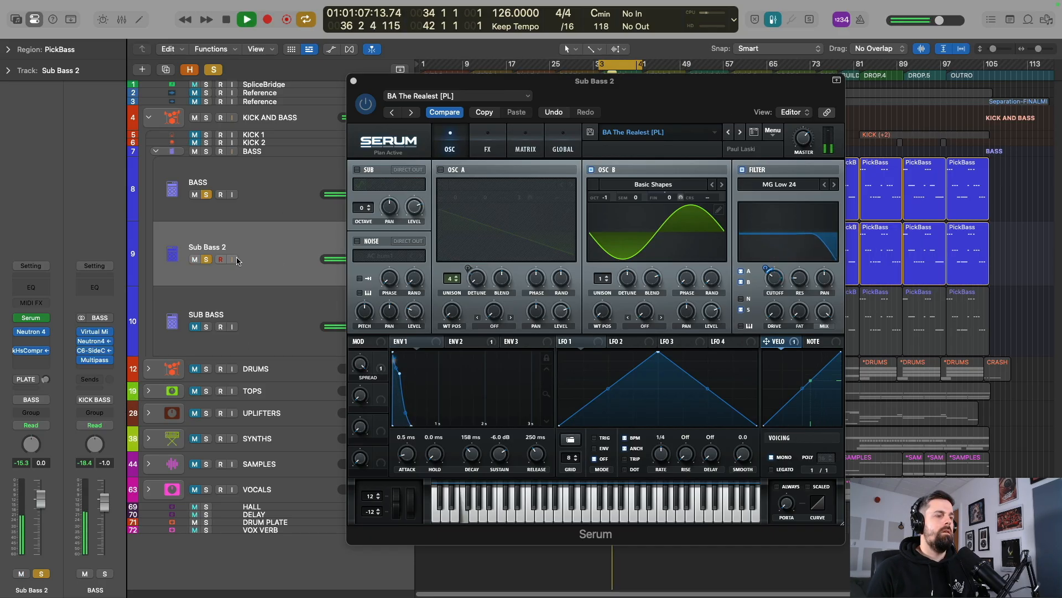
Stop playback and set the Sub Bass 2 channel fader to -2.0 dB.
key("space")
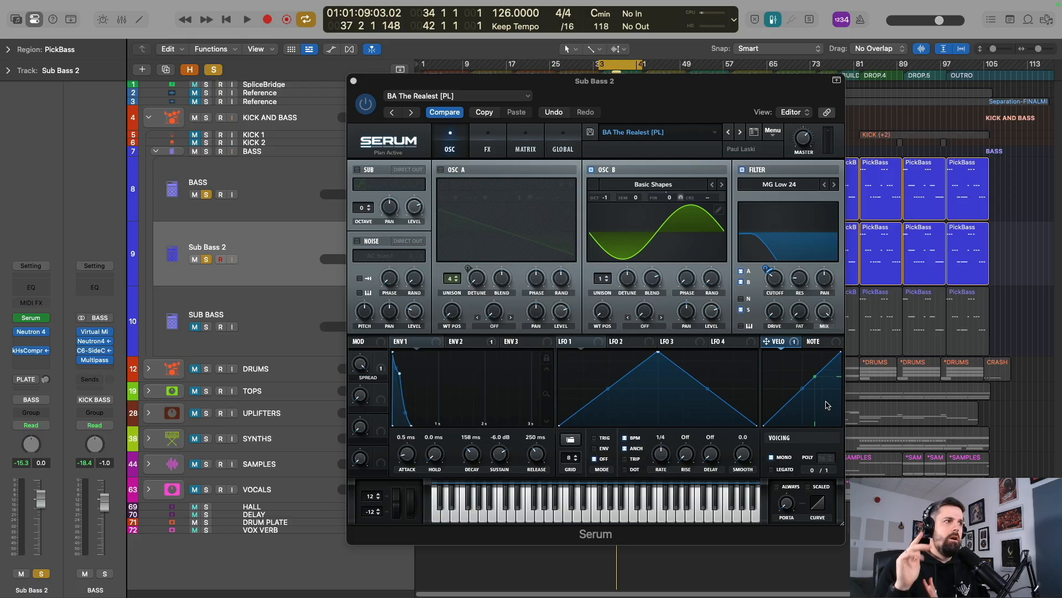
double_click(42, 462)
type("-2")
key("Return")
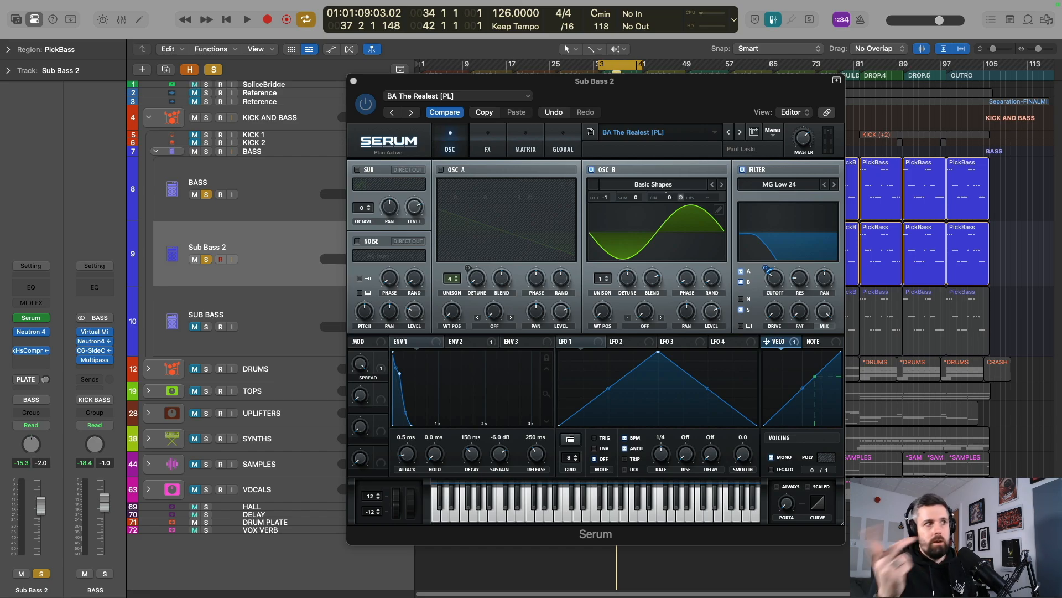
Unsolo BASS and Sub Bass 2, and unmute the kicks and all groups from DRUMS to VOCALS, leaving the old SUB BASS muted.
left_click(206, 194)
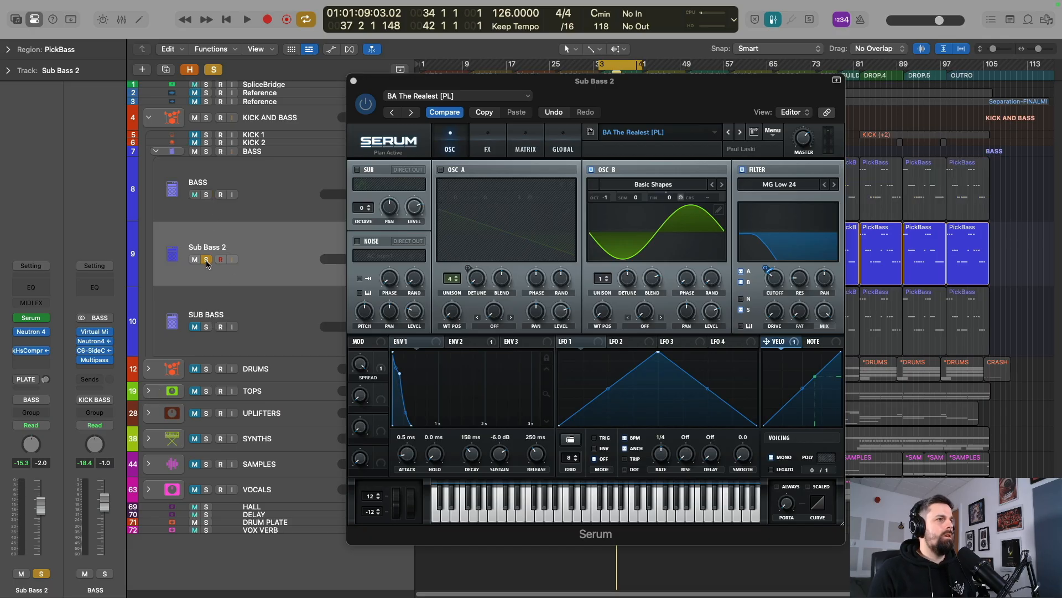
left_click(195, 142)
left_click_drag(194, 489, 197, 374)
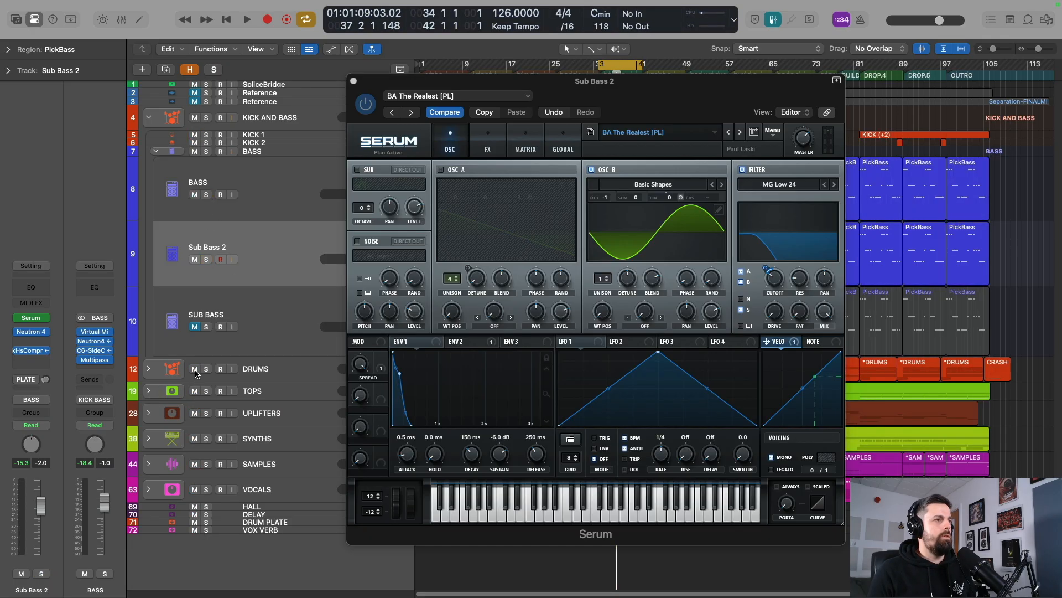
left_click(270, 302)
left_click(270, 255)
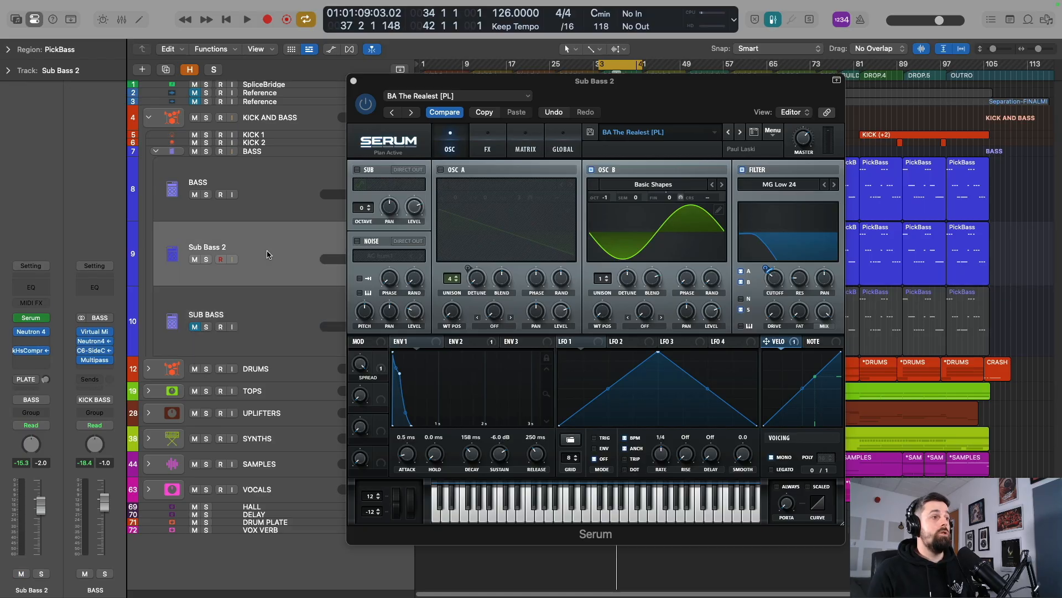
Move the Serum window clear of the bass tracks and play the full mix with the cycle range set to bars 18–34.
left_click_drag(582, 80, 620, 382)
left_click_drag(601, 66, 514, 65)
left_click_drag(642, 66, 599, 65)
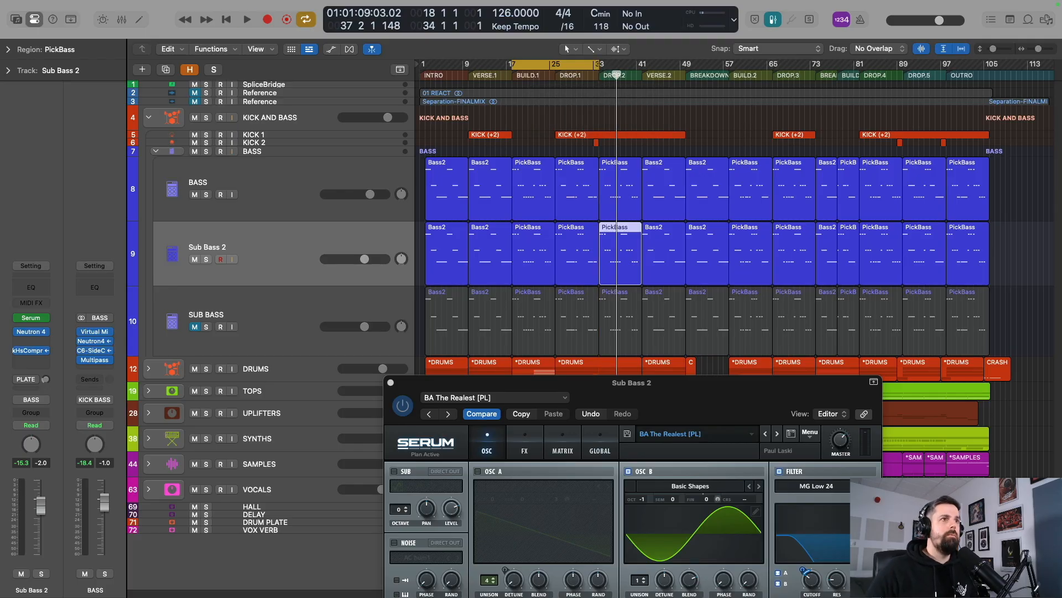
key("space")
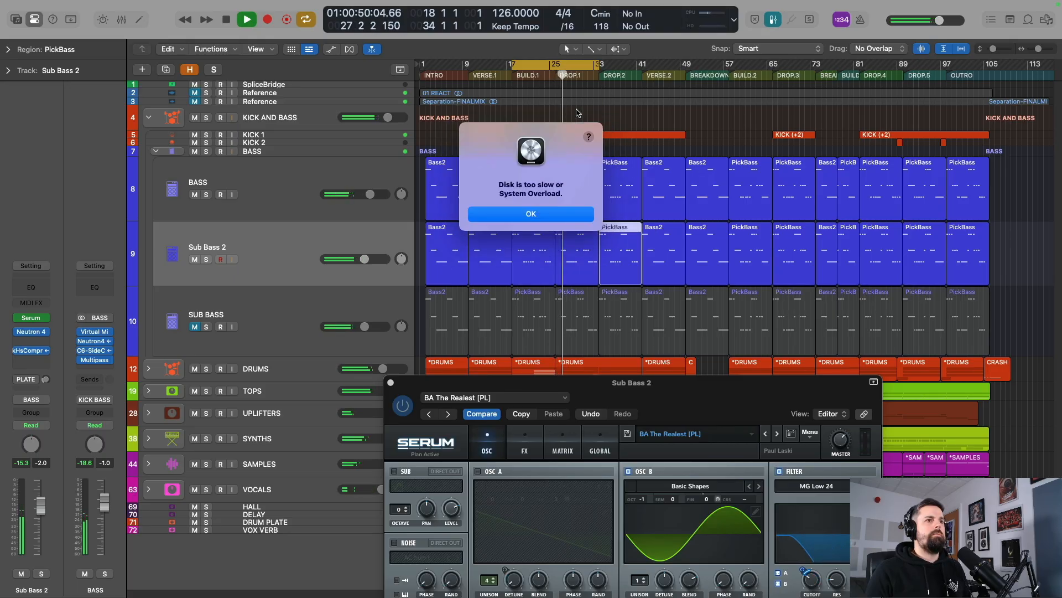
left_click(569, 220)
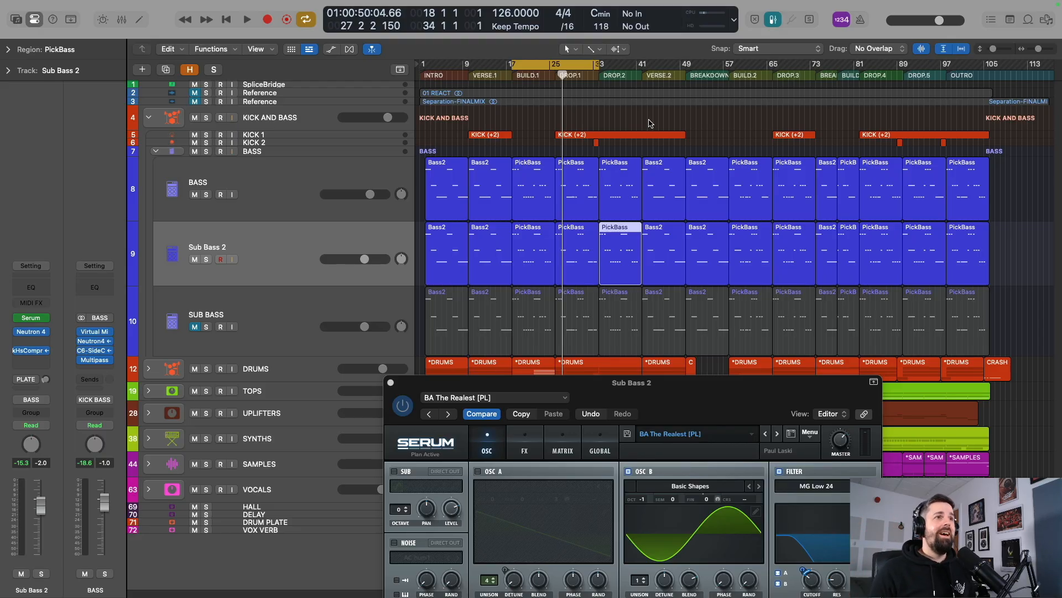
Shorten the cycle range to start at bar 26 and audition the first drop with the full mix.
left_click_drag(505, 70, 555, 70)
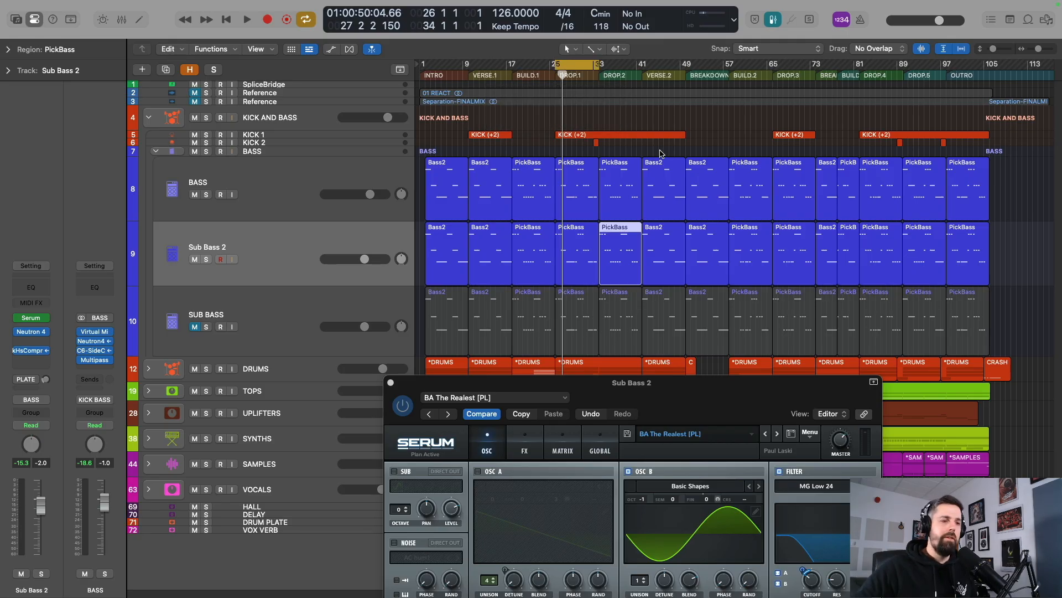
key("space")
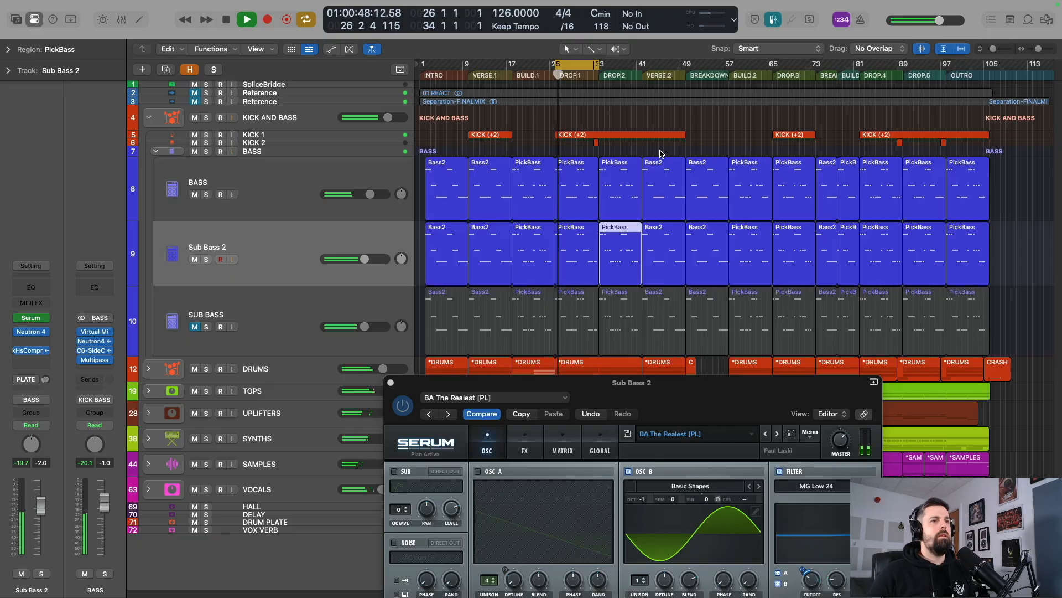